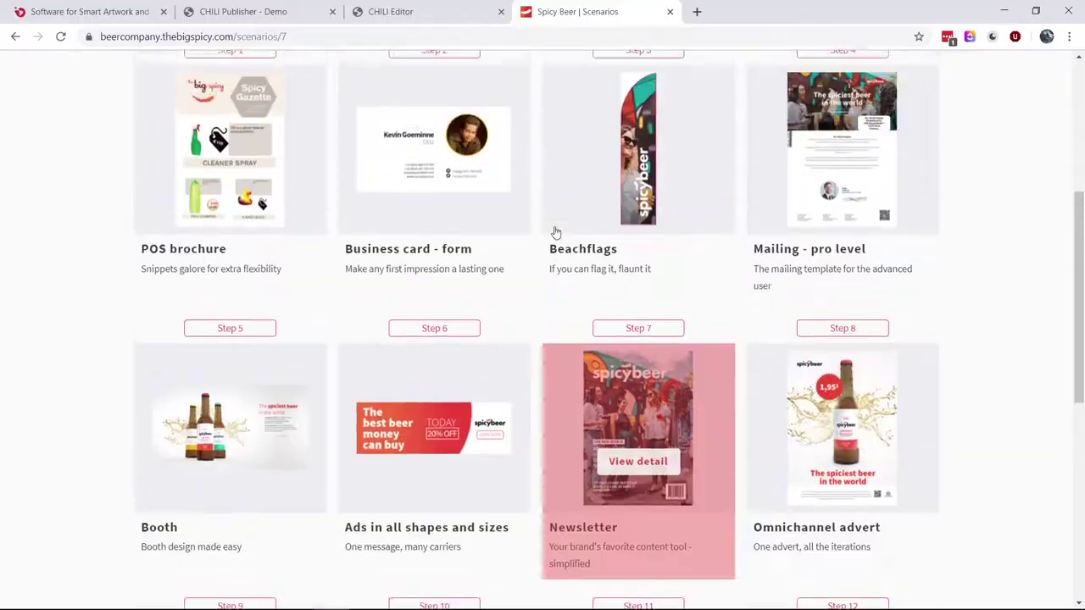
# Step: Open the Business card - form detail page from the Step 2 scenario card
pyautogui.scroll(3, 555, 232)
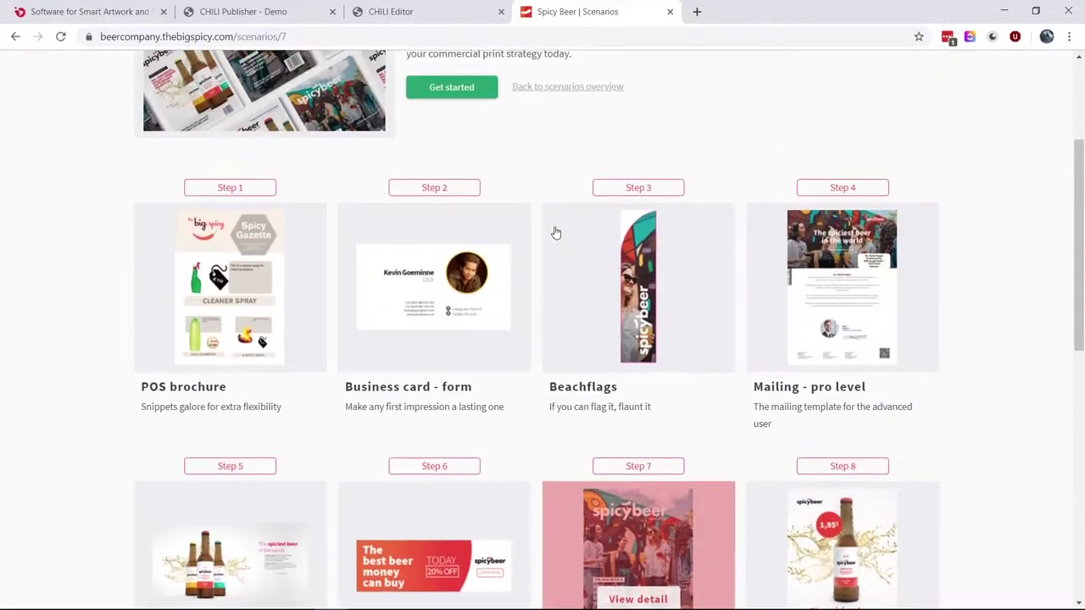
pyautogui.moveTo(556, 232)
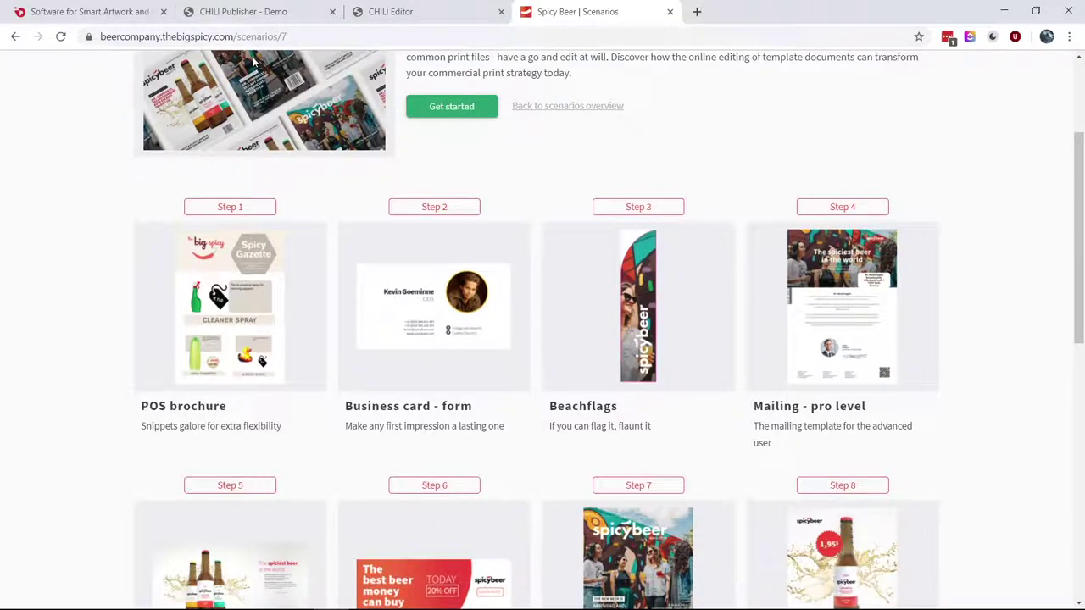
pyautogui.moveTo(389, 322)
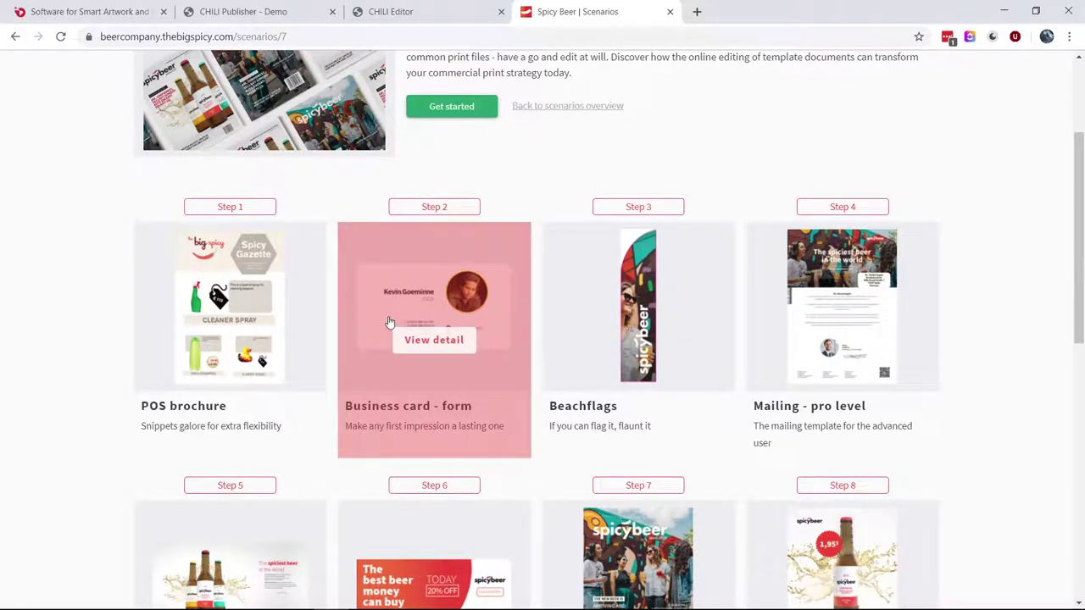
pyautogui.click(432, 313)
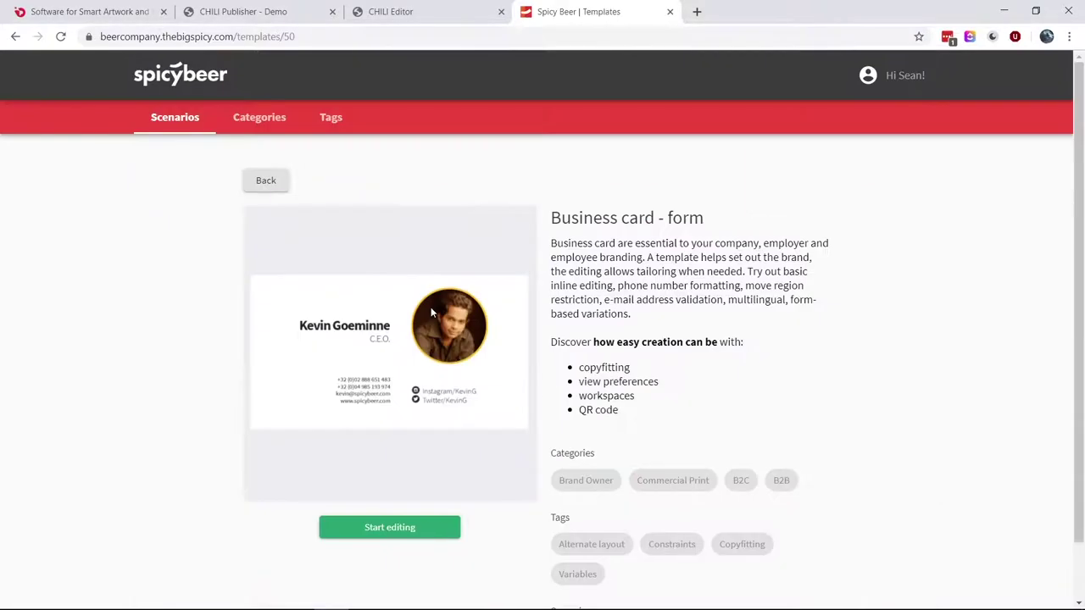
# Step: Start editing the Business card - form and replace the Firstname field with a new first name
pyautogui.click(407, 525)
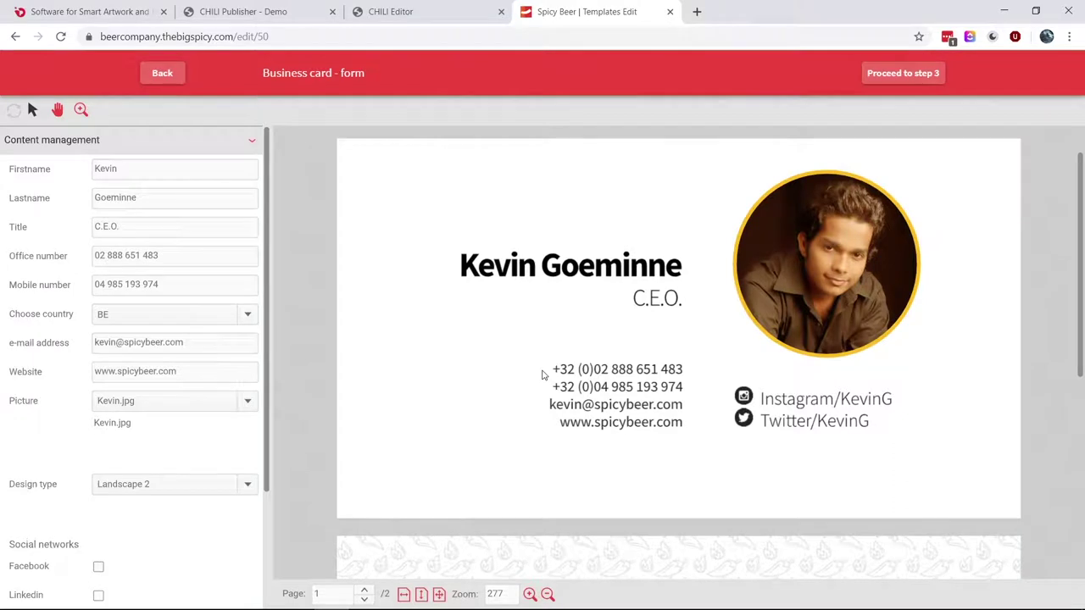
pyautogui.click(153, 178)
pyautogui.press('BackSpace')
pyautogui.press('BackSpace')
pyautogui.press('BackSpace')
pyautogui.press('BackSpace')
pyautogui.press('BackSpace')
pyautogui.write('Sean')
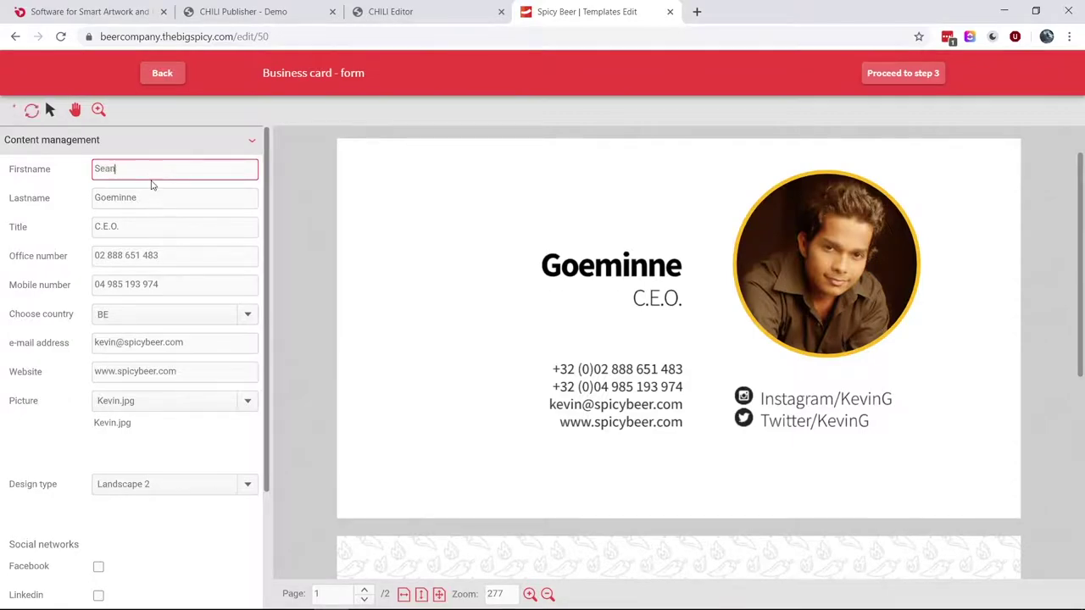
pyautogui.click(169, 207)
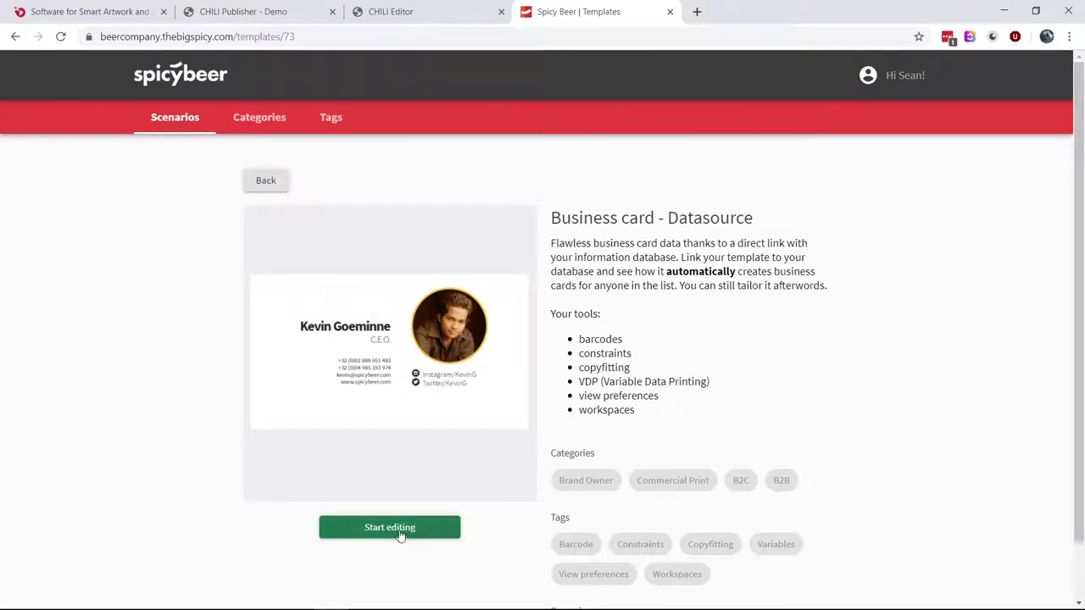
# Step: Start editing the Datasource business card and fill it from the first Contact Dbase.xls row
pyautogui.click(401, 531)
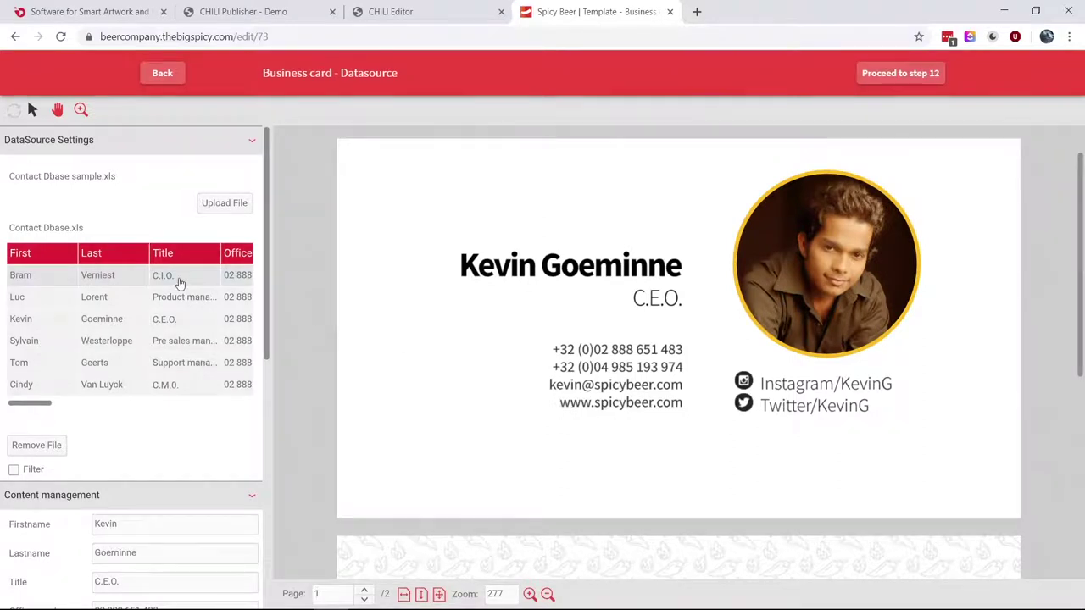
pyautogui.click(177, 282)
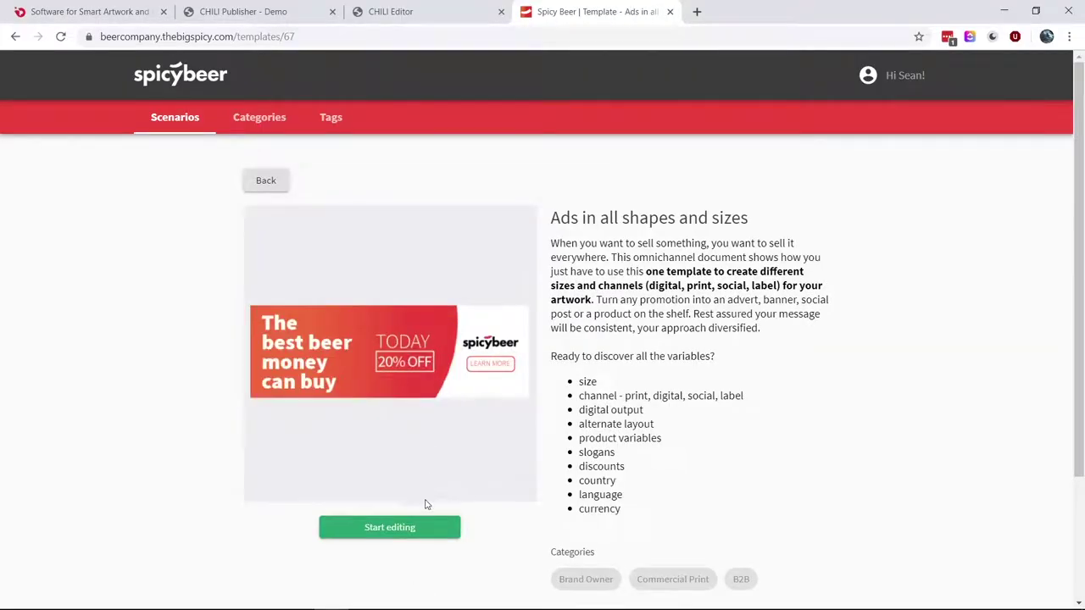
# Step: Start editing the ad and choose Poster A4 in the Step 2 Format dropdown
pyautogui.click(424, 528)
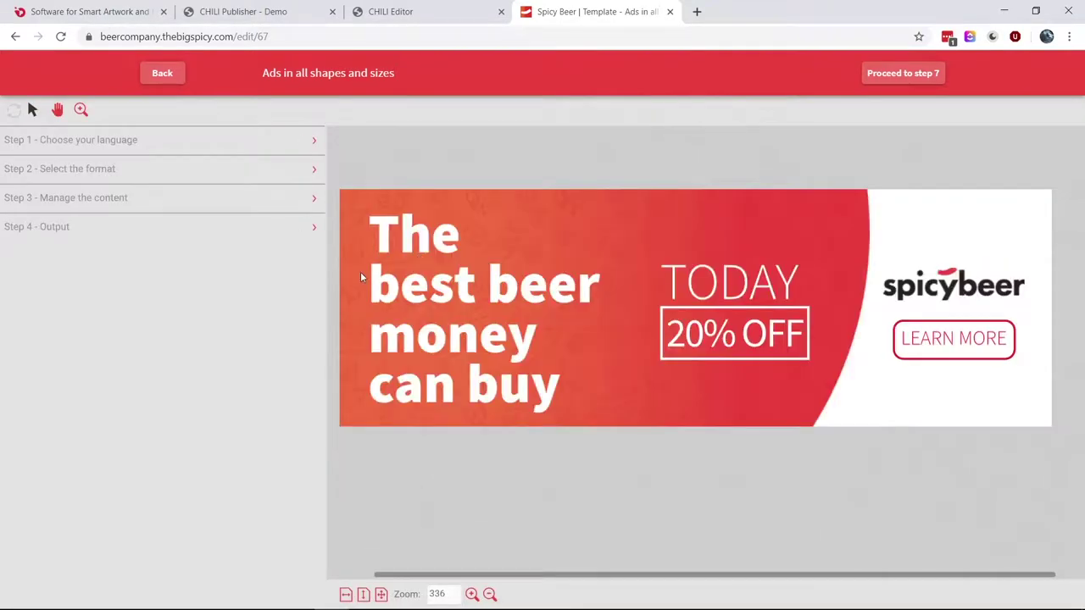
pyautogui.click(252, 179)
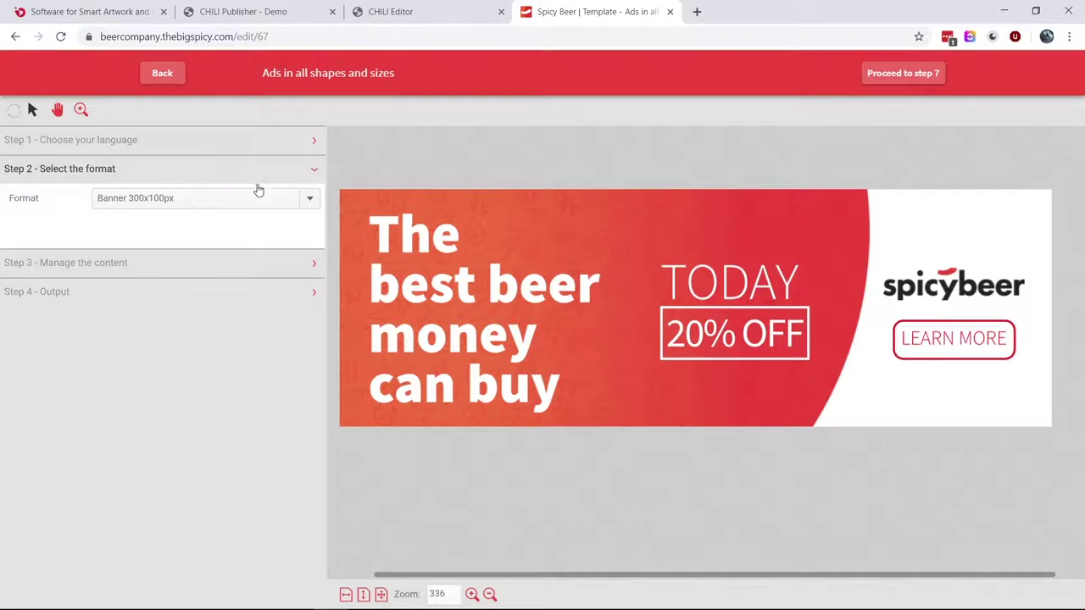
pyautogui.click(263, 198)
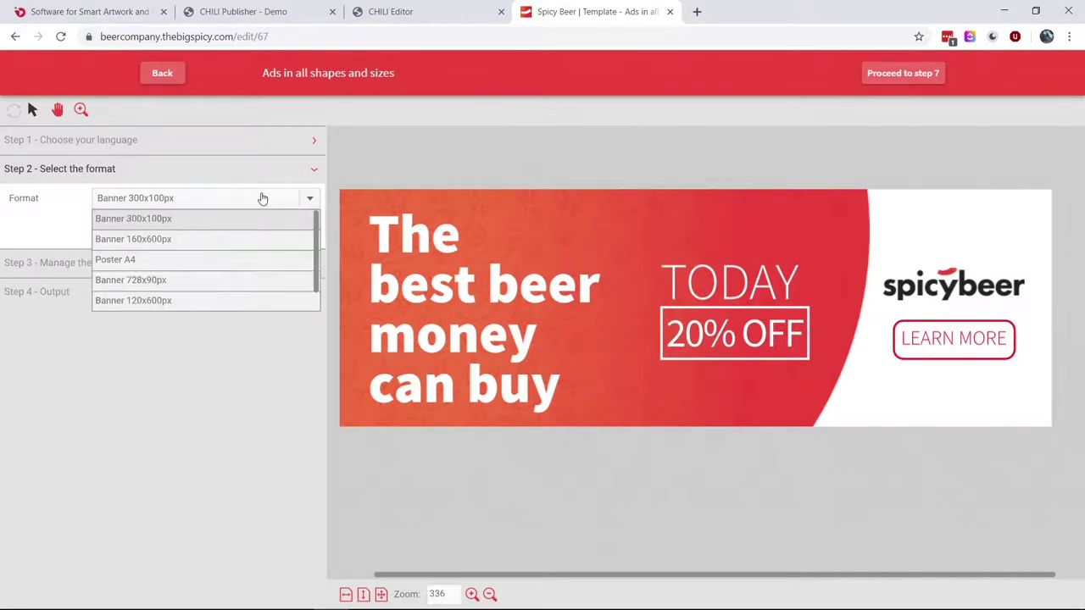
pyautogui.click(261, 265)
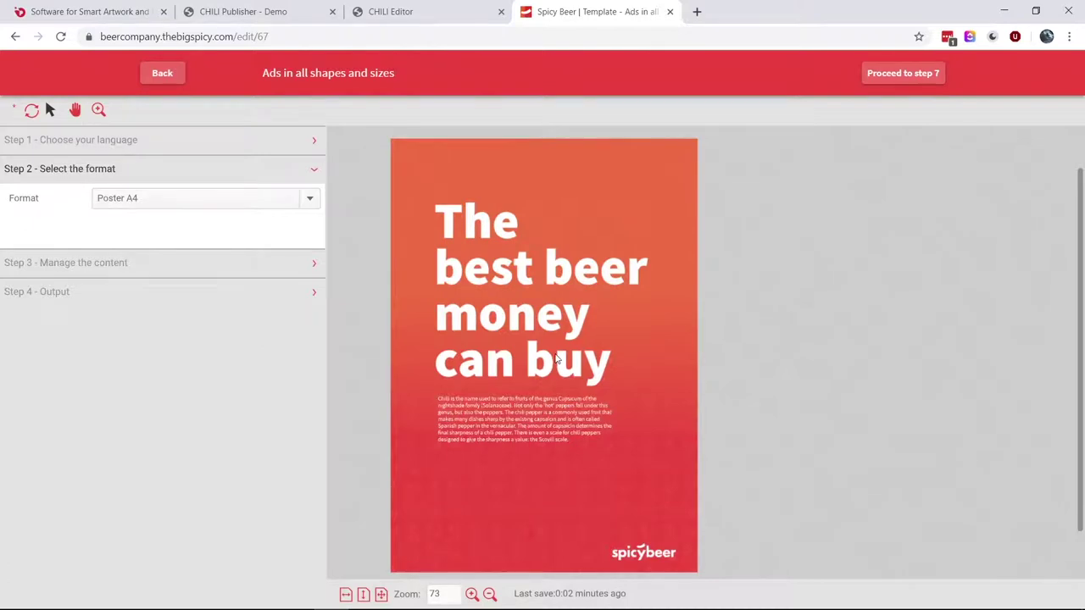
pyautogui.scroll(-1, 556, 360)
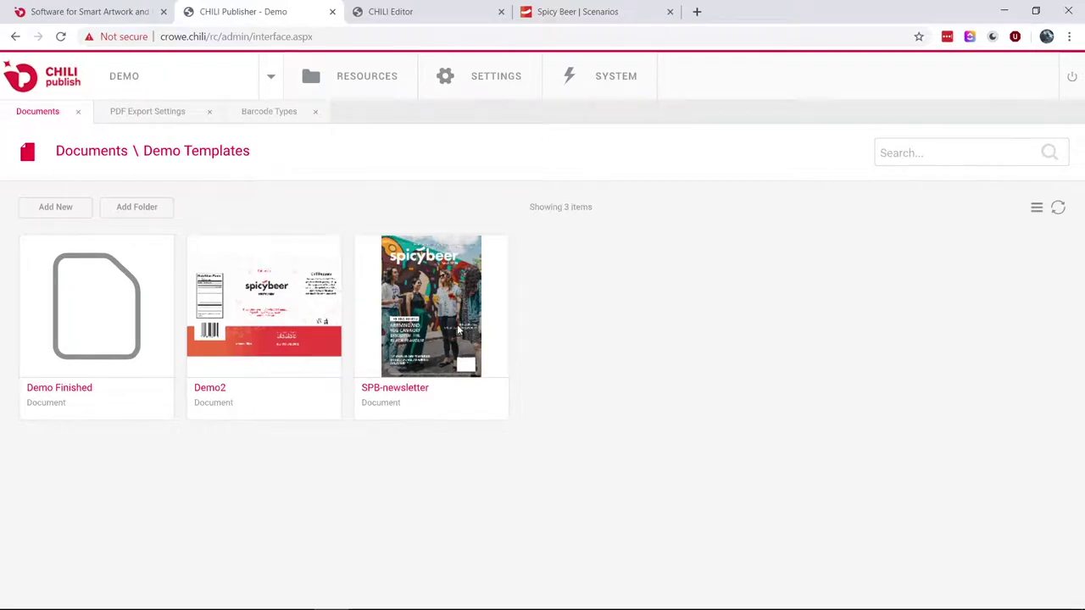
# Step: Open SPB-newsletter from Documents \ Demo Templates in a new editor tab
pyautogui.doubleClick(456, 323)
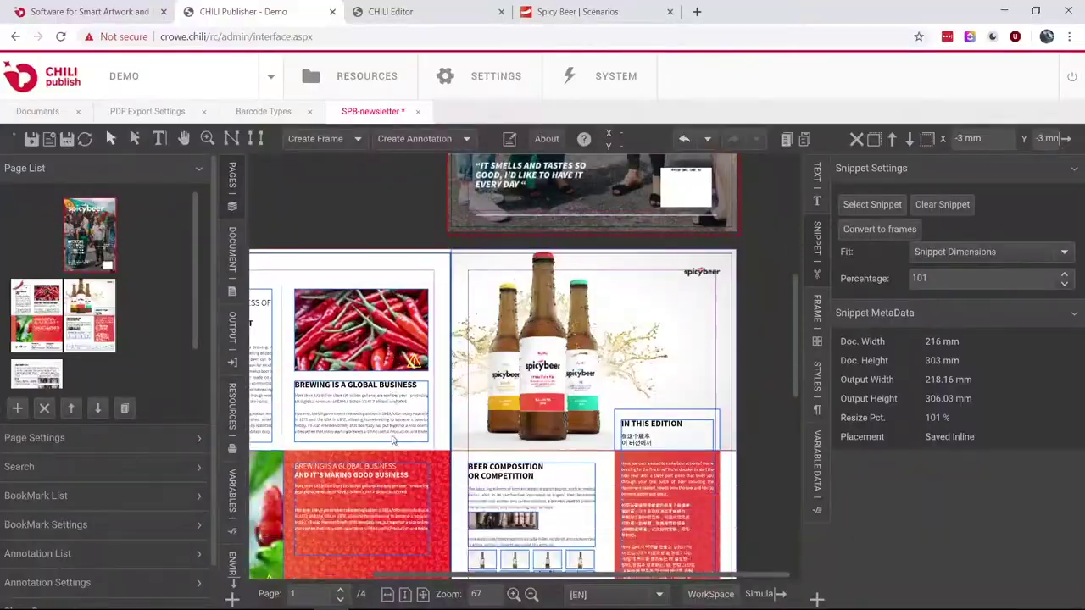
# Step: Review the PDF export settings, then generate the newsletter PDF with the V2 step preset
pyautogui.scroll(-3, 392, 439)
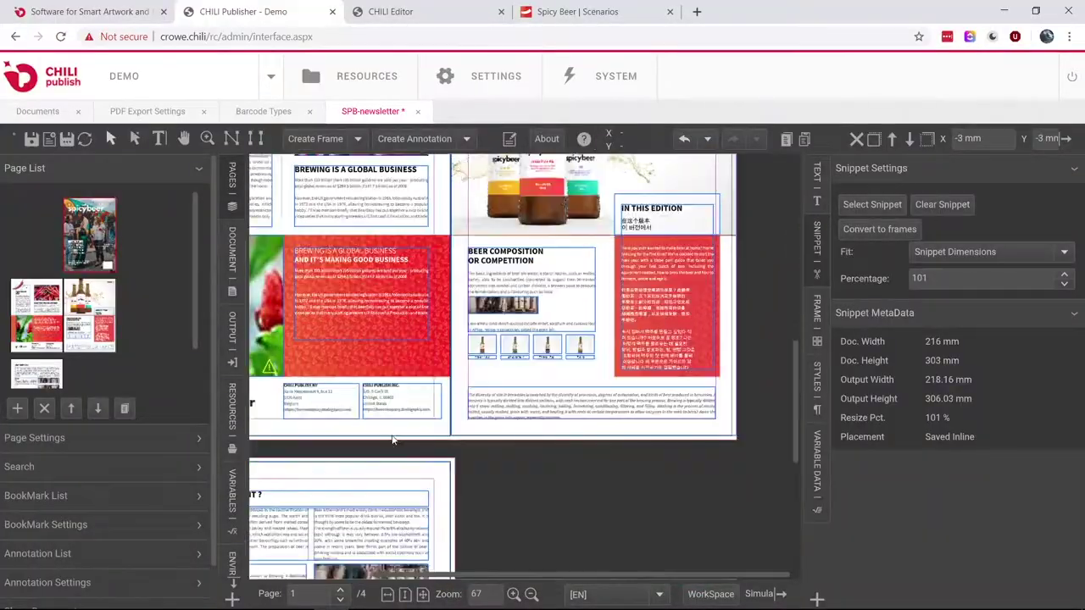
pyautogui.scroll(10, 393, 439)
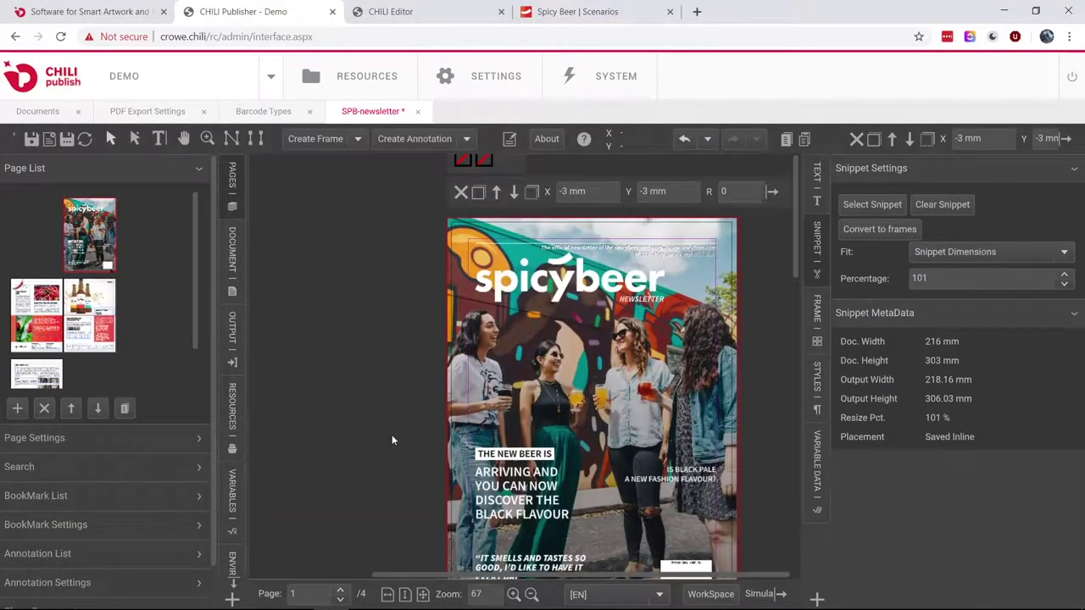
pyautogui.click(151, 114)
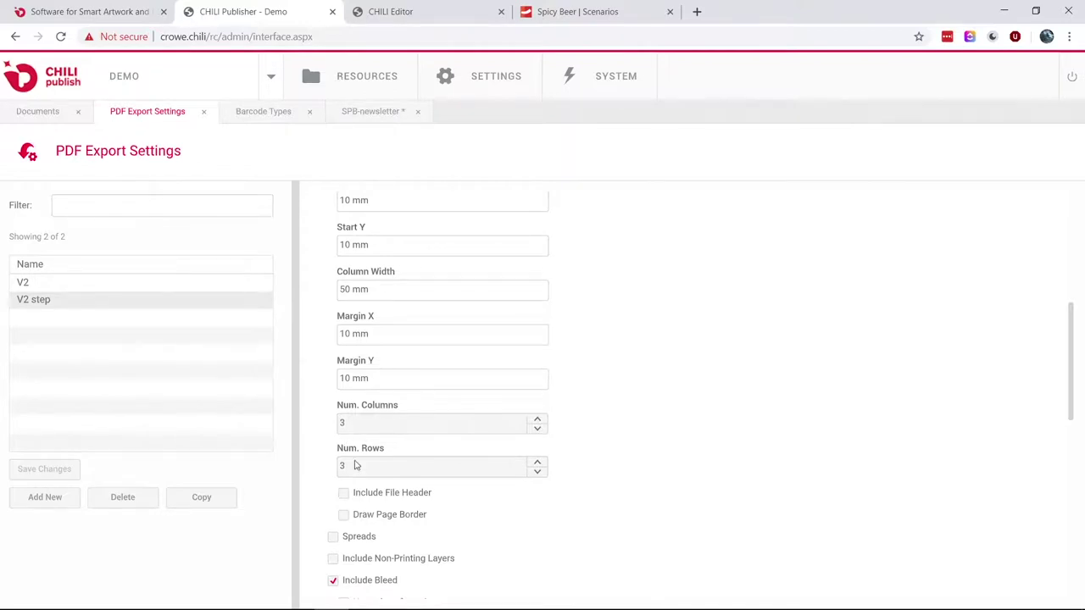
pyautogui.click(356, 112)
pyautogui.click(233, 330)
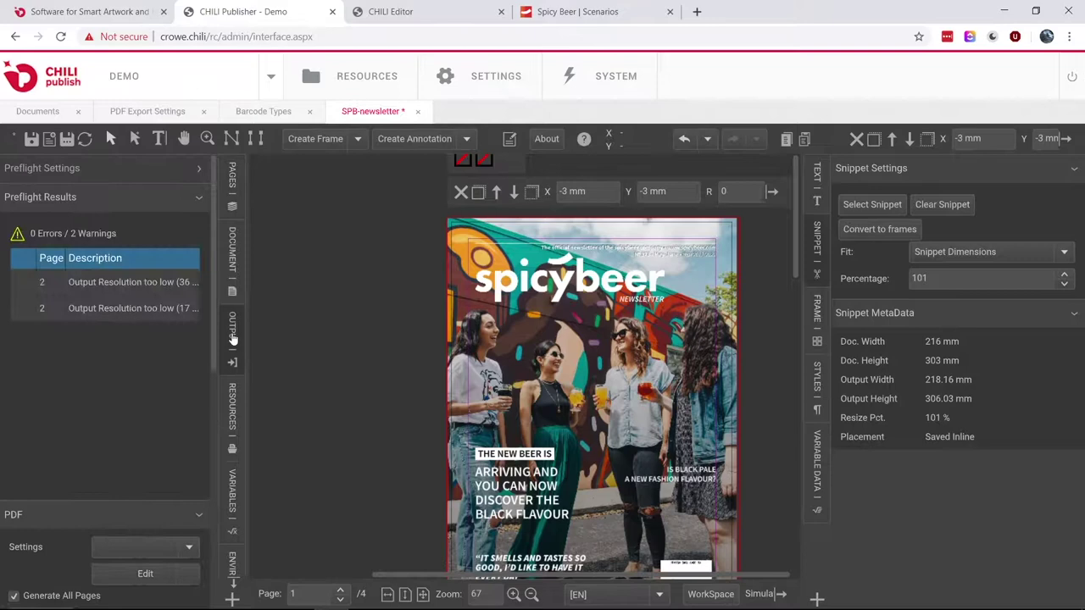
pyautogui.scroll(-1, 212, 391)
pyautogui.click(192, 504)
pyautogui.click(119, 483)
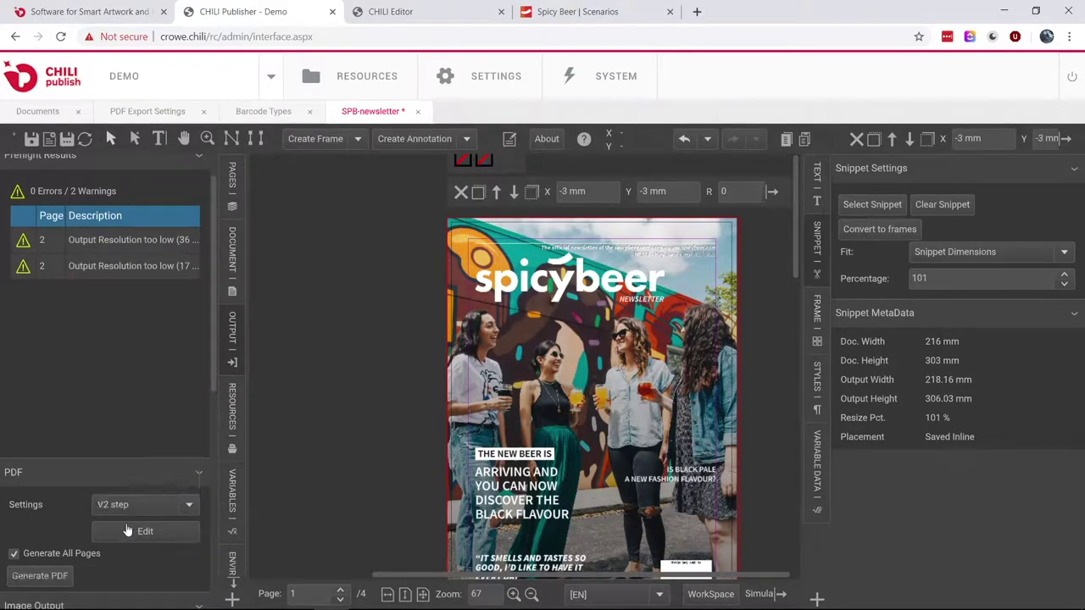
pyautogui.click(65, 578)
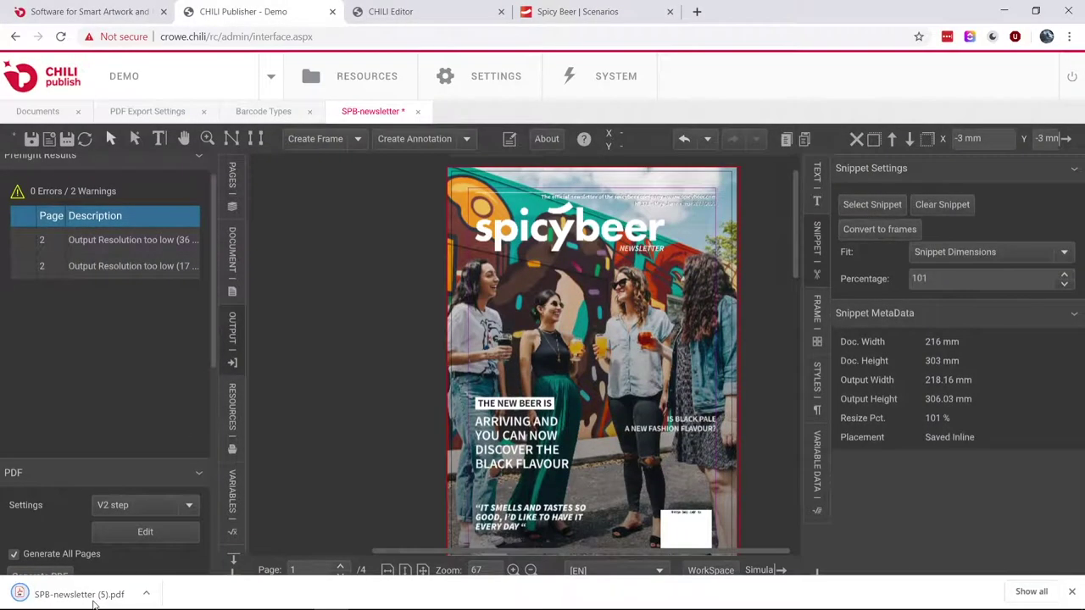
# Step: View the downloaded newsletter PDF, then return to the CHILI Editor tab in Chrome
pyautogui.click(79, 593)
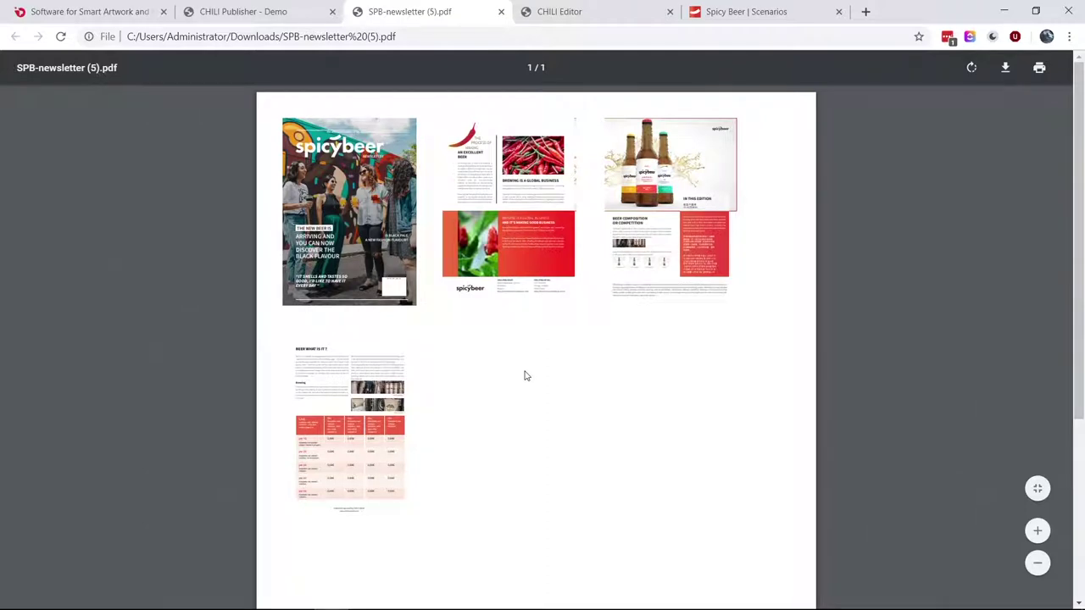
pyautogui.click(246, 12)
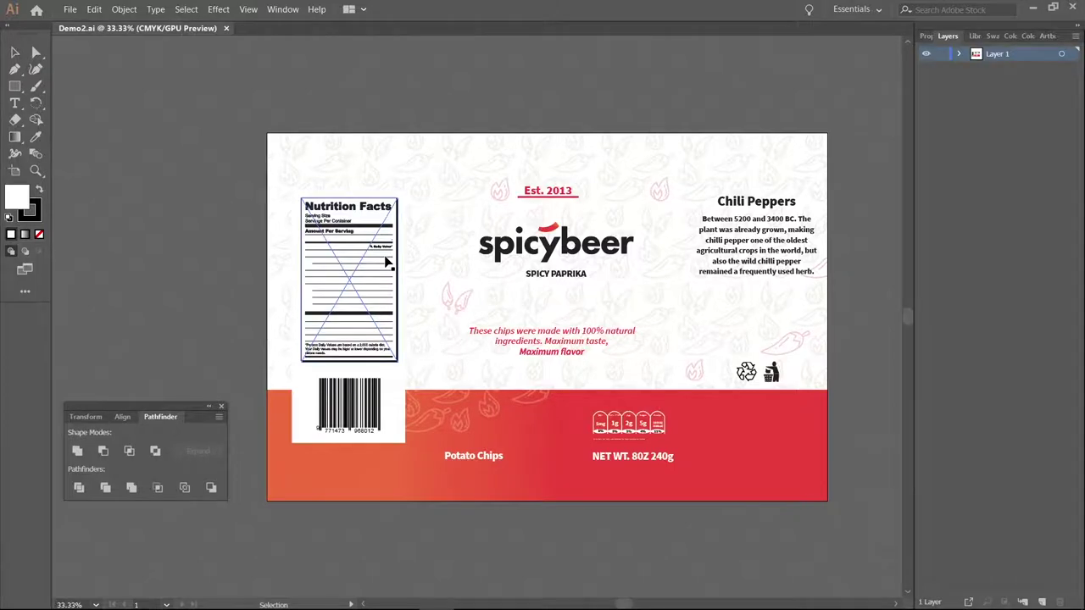
pyautogui.click(1032, 8)
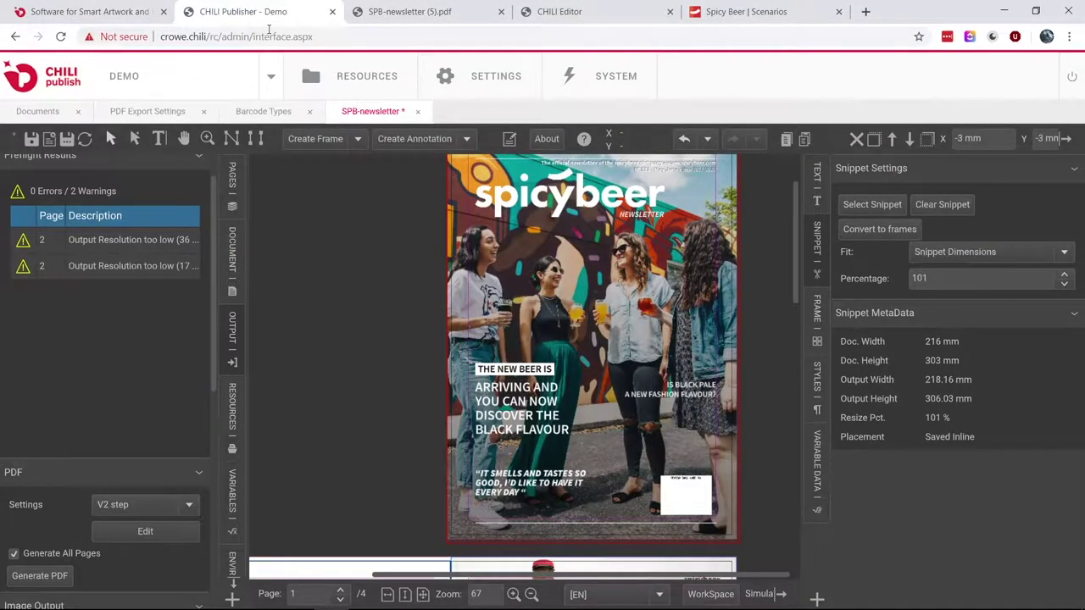
pyautogui.click(577, 10)
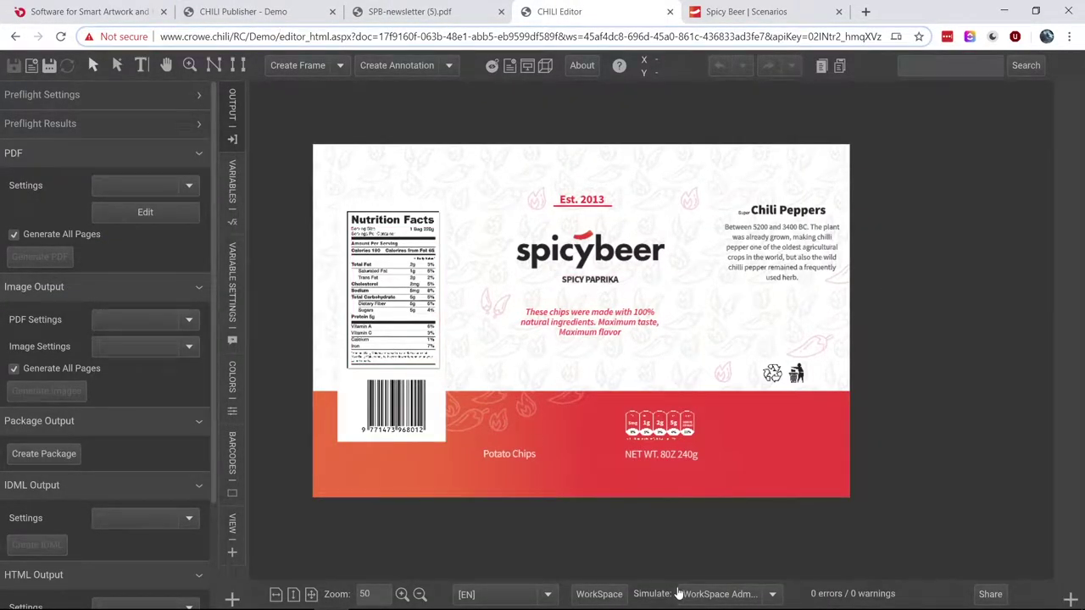
# Step: Zoom the label to 100% and enter 10 in the Calories variable
pyautogui.click(403, 596)
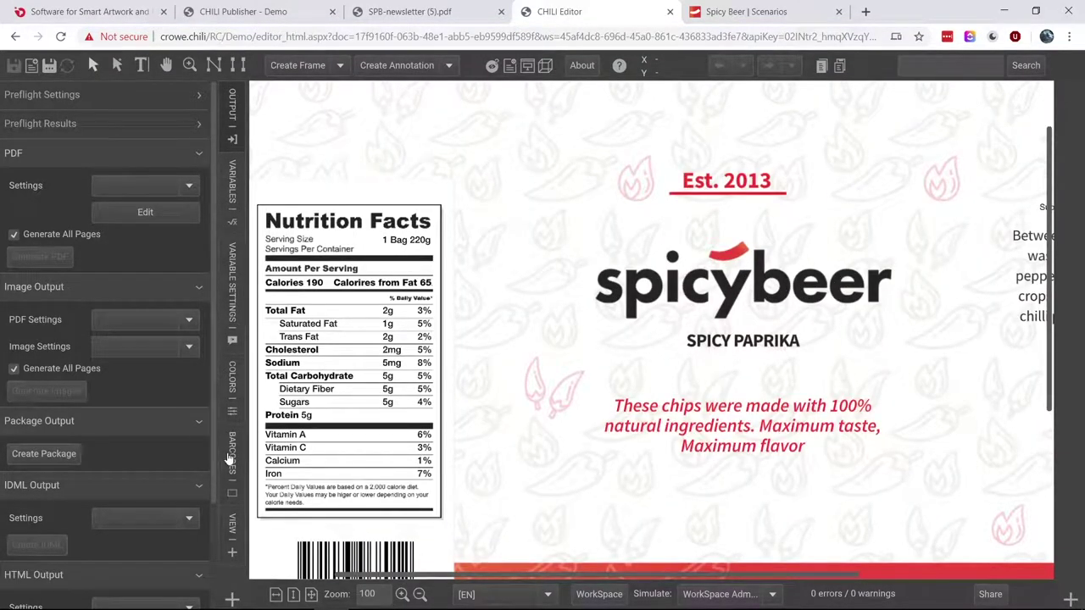
pyautogui.click(227, 189)
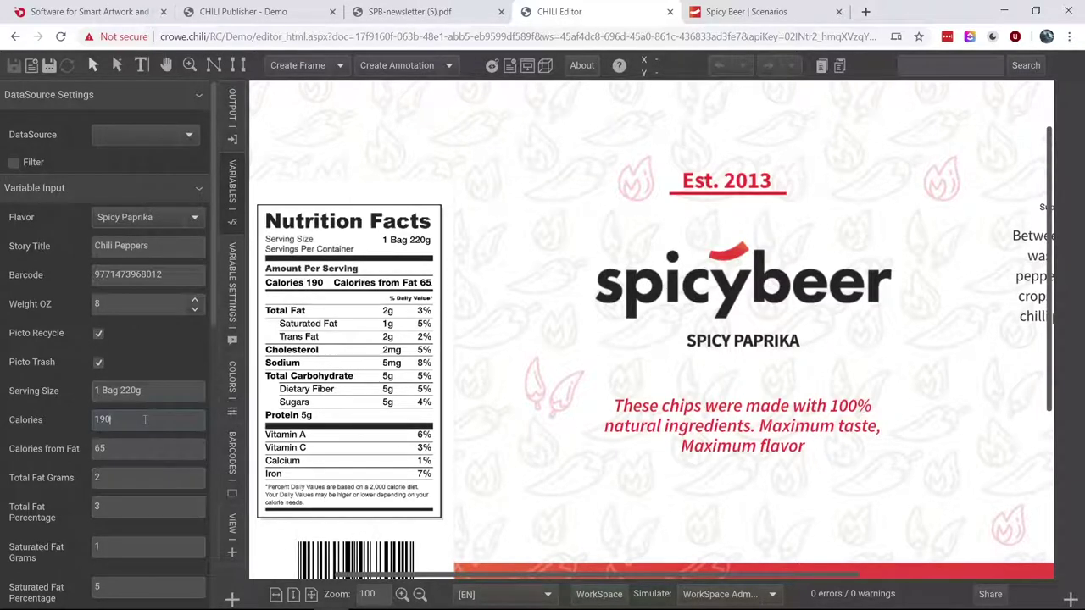
pyautogui.write('1')
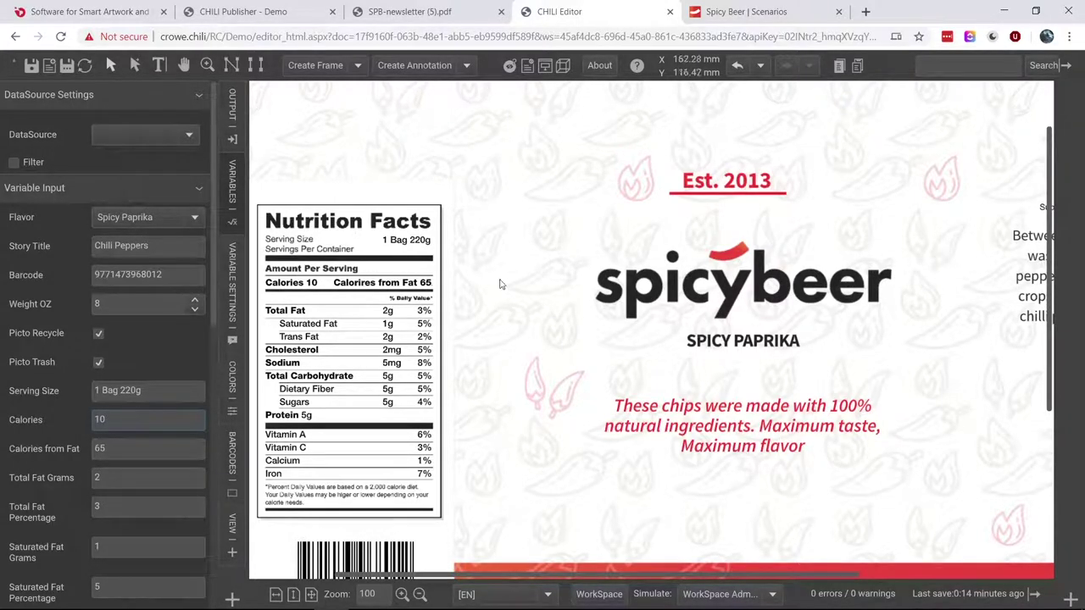
# Step: Try the Black Pepper flavor, zoom out to 50, then set Flavor to Wasabi
pyautogui.click(192, 222)
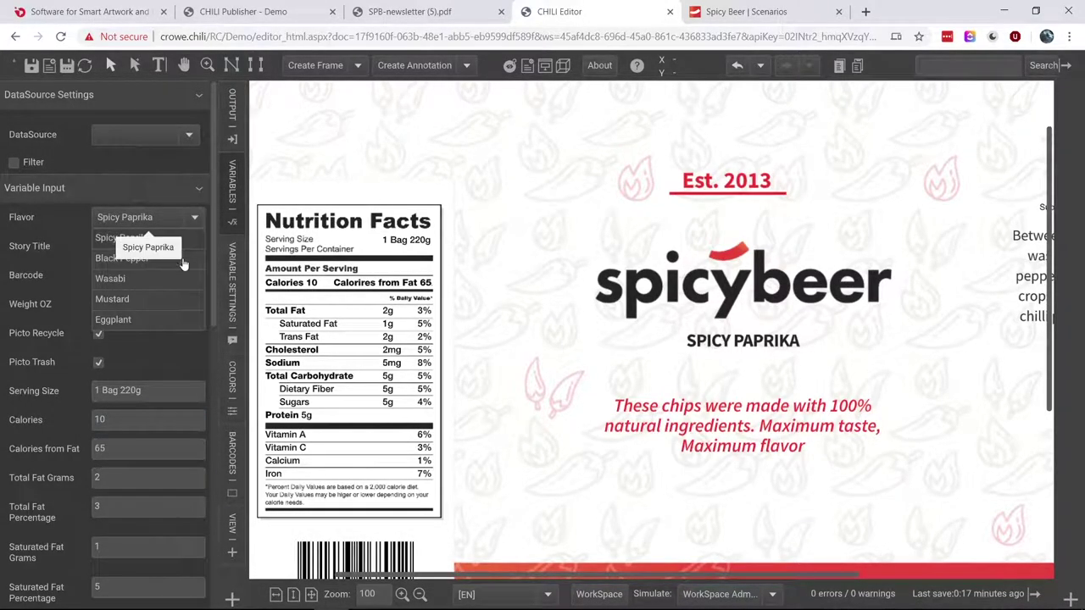
pyautogui.click(181, 259)
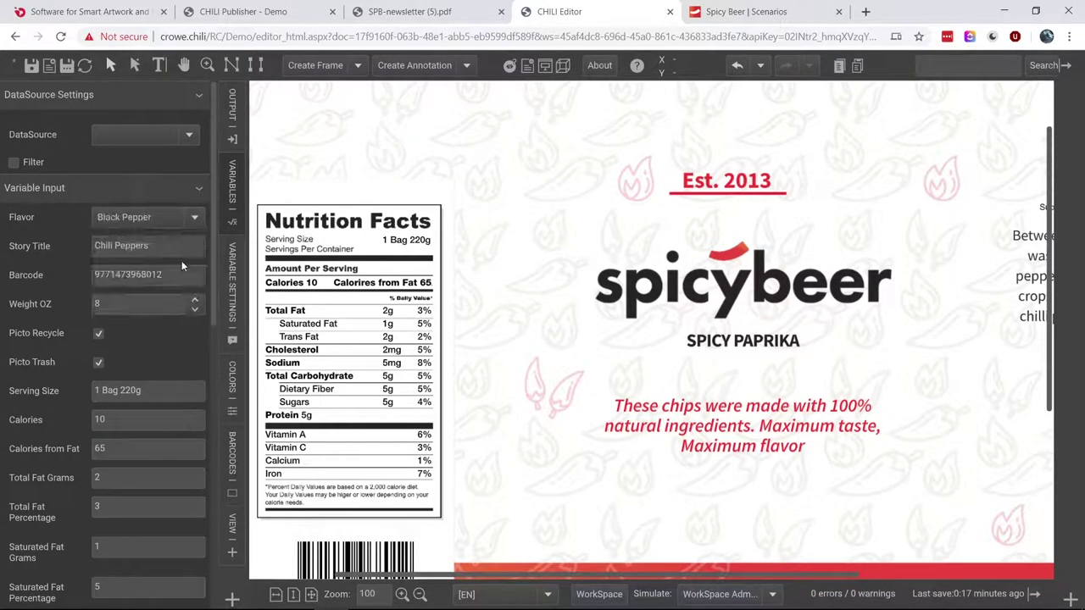
pyautogui.click(421, 595)
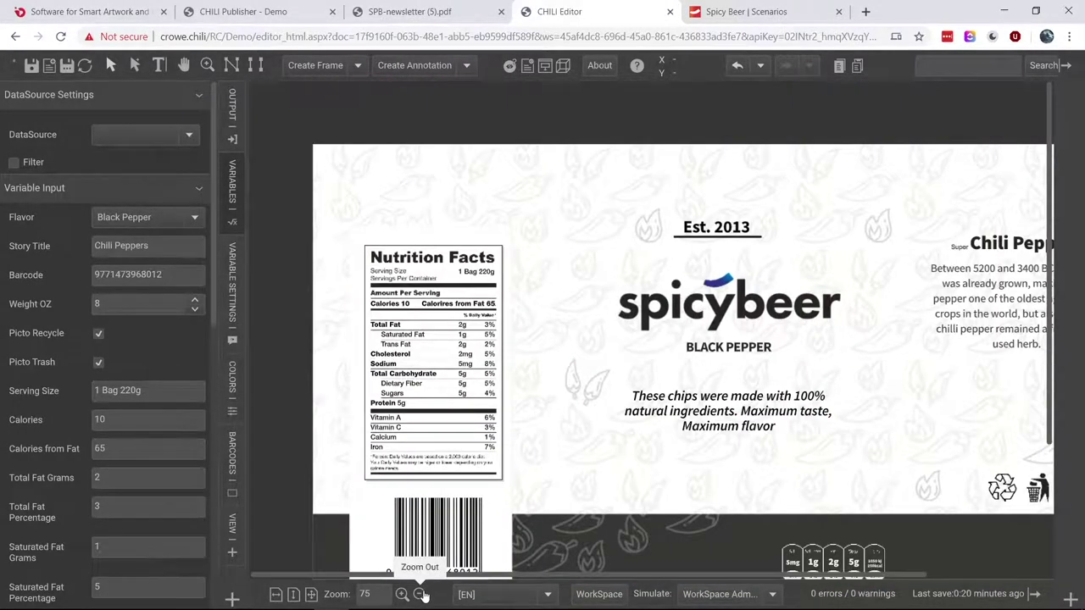
pyautogui.click(421, 594)
pyautogui.click(141, 218)
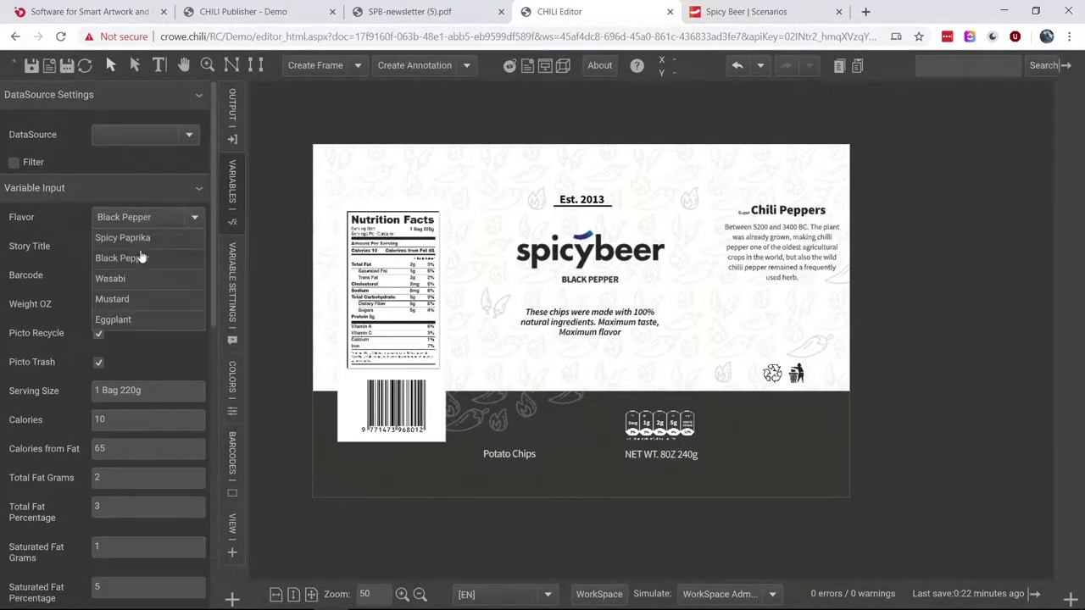
pyautogui.click(138, 282)
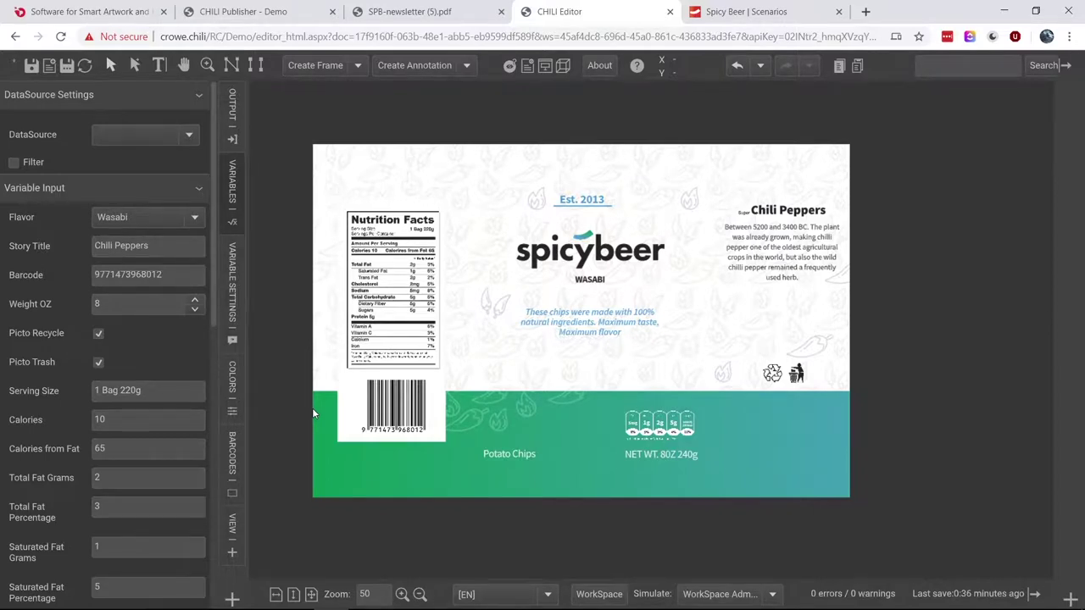
# Step: Edit New Color 1 in the COLORS tab to type Mixed with C 39, K 43
pyautogui.click(241, 396)
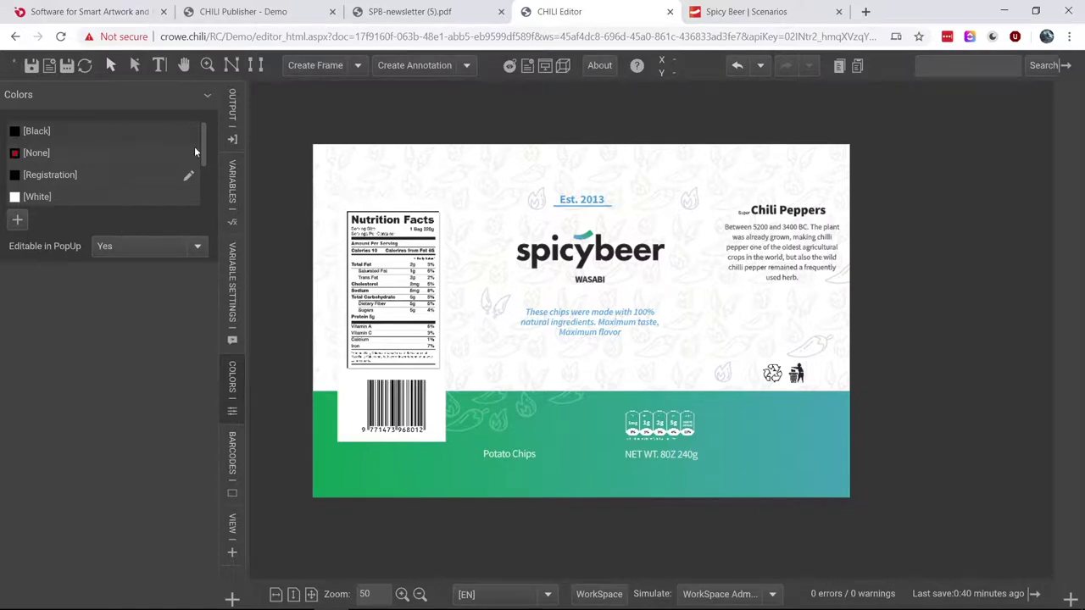
pyautogui.scroll(-1, 206, 172)
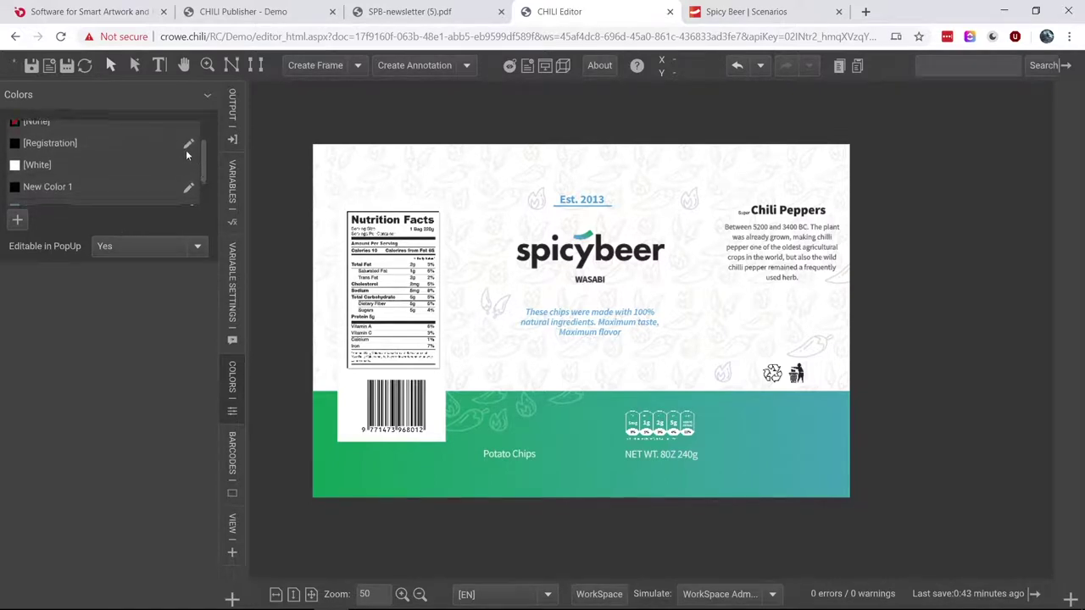
pyautogui.click(189, 188)
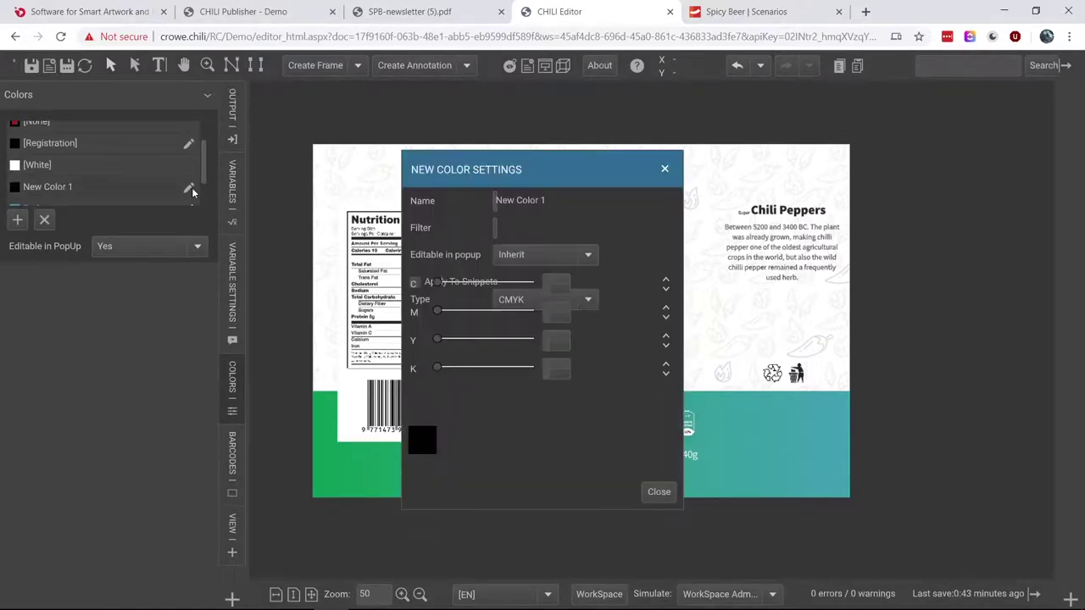
pyautogui.click(563, 317)
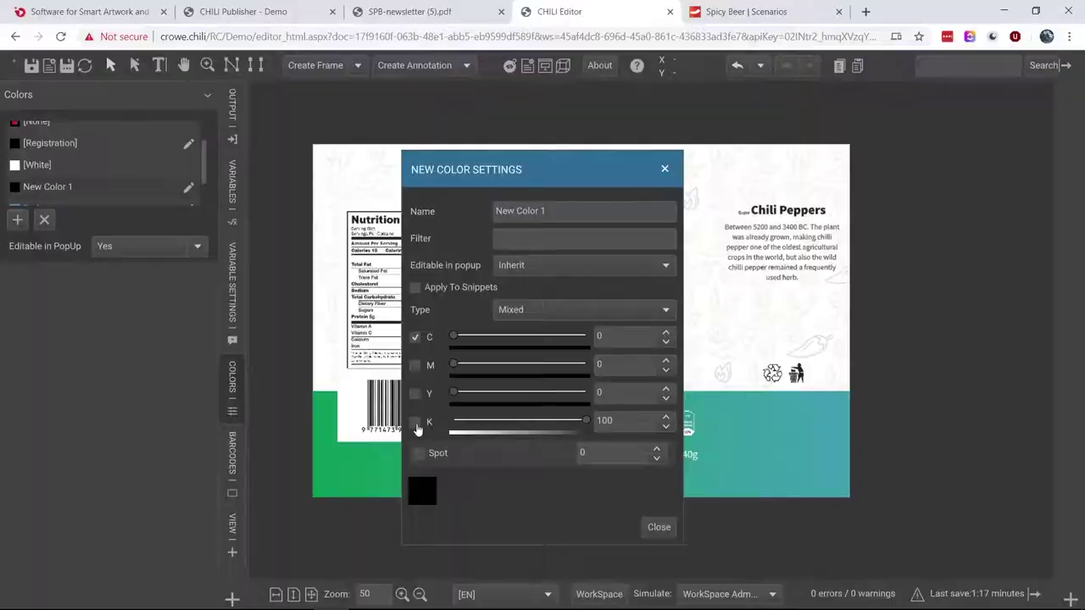
pyautogui.moveTo(514, 430); pyautogui.dragTo(510, 424)
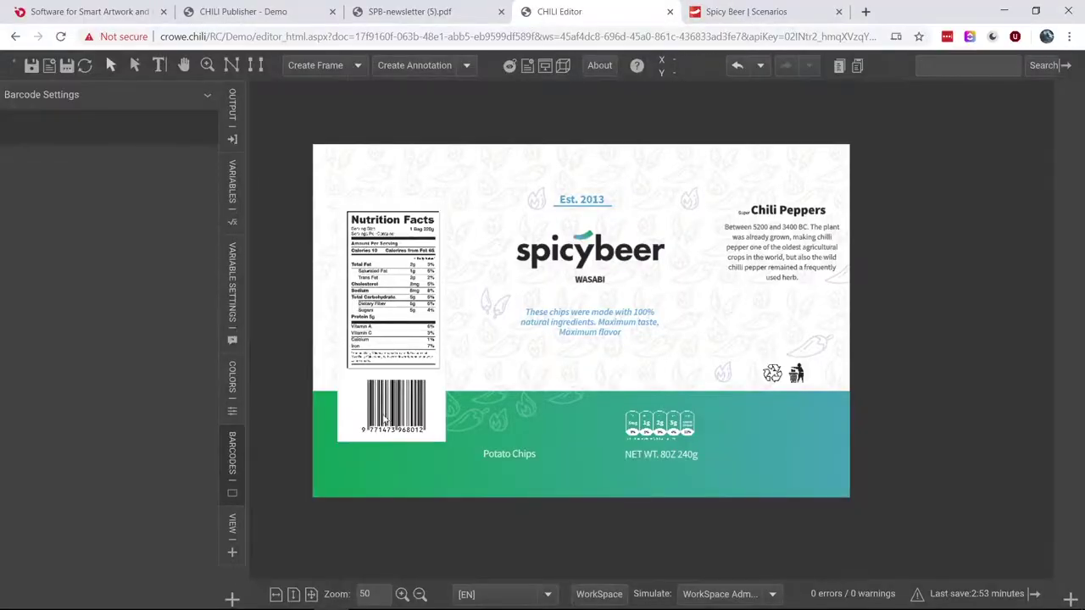
# Step: Select the label's barcode and look over its barcode type choices without changing them
pyautogui.click(384, 421)
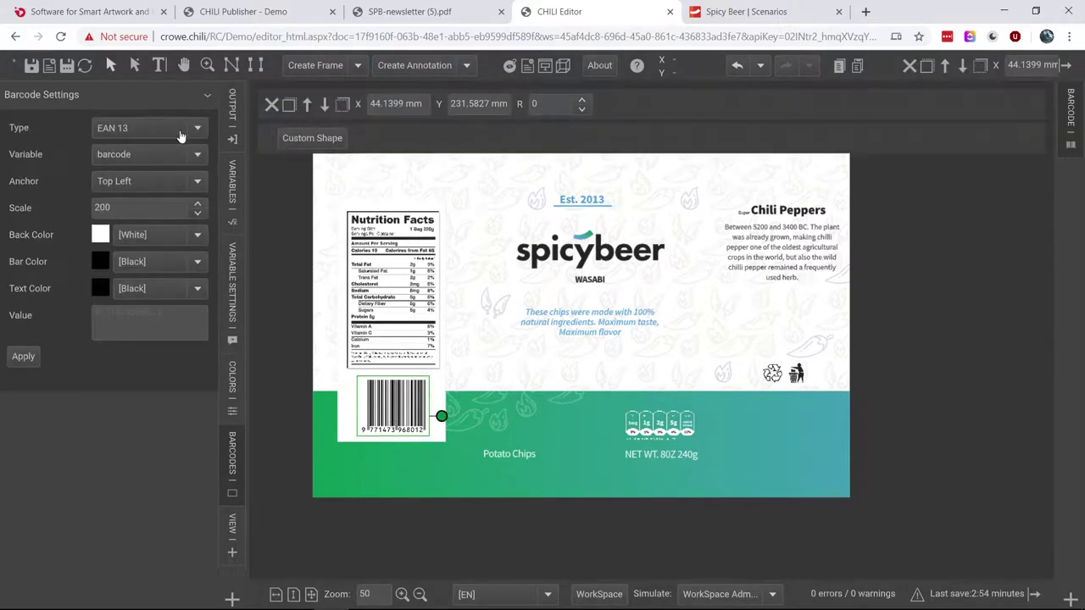
pyautogui.click(157, 137)
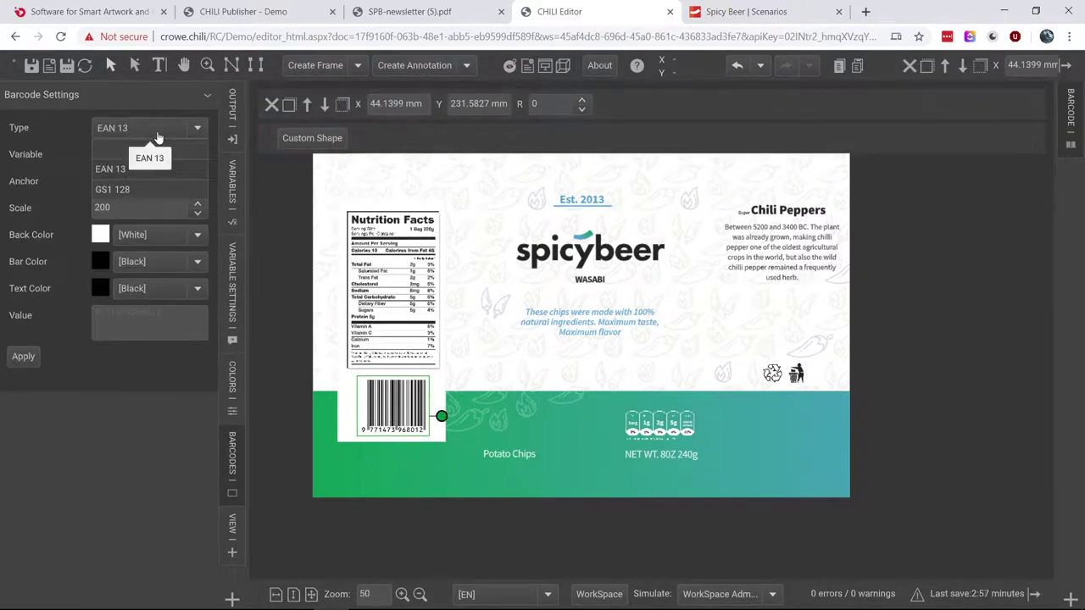
pyautogui.click(158, 138)
# Step: Review the GS1 128 definition on the admin's Barcode Types page, then return to the label editor
pyautogui.rightClick(251, 14)
pyautogui.press('Escape')
pyautogui.click(238, 12)
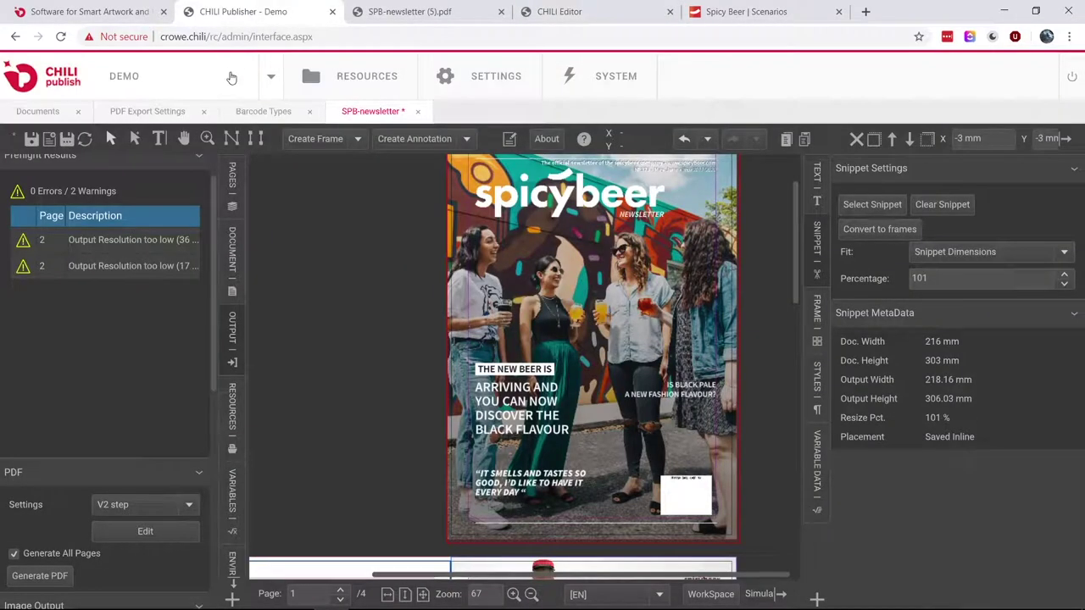
pyautogui.click(265, 111)
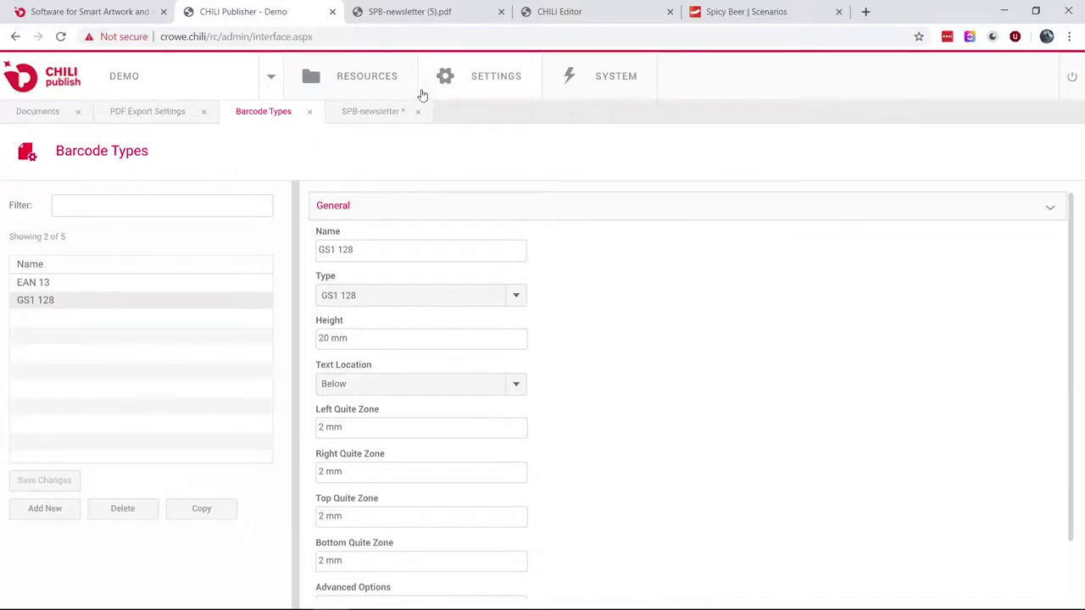
pyautogui.rightClick(539, 6)
pyautogui.click(538, 7)
pyautogui.click(539, 9)
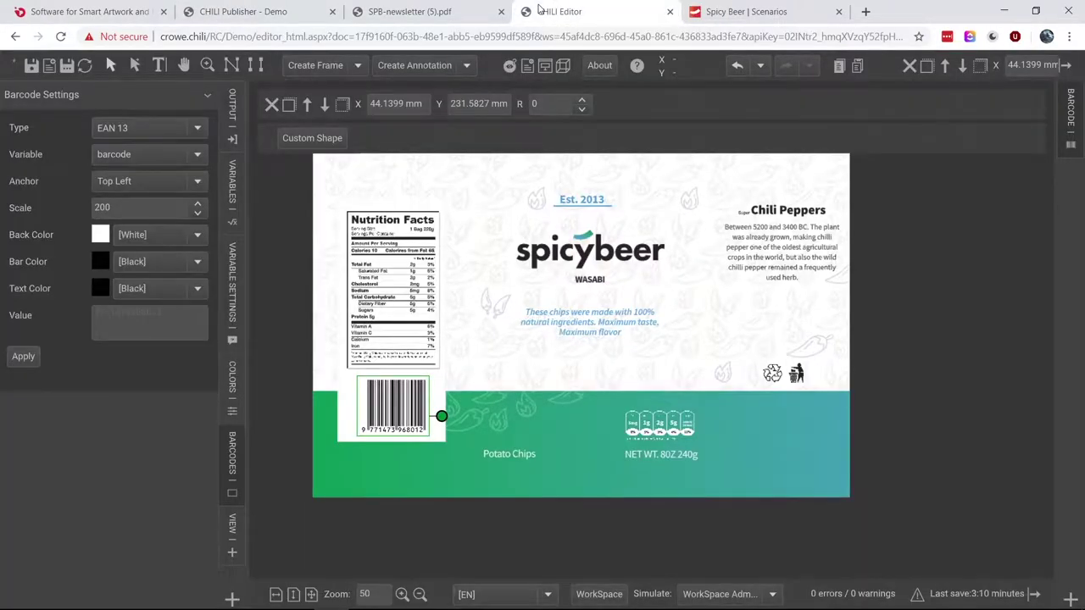
# Step: In Barcode Settings, set the Wasabi label barcode's type to GS1 128 and apply it
pyautogui.click(305, 13)
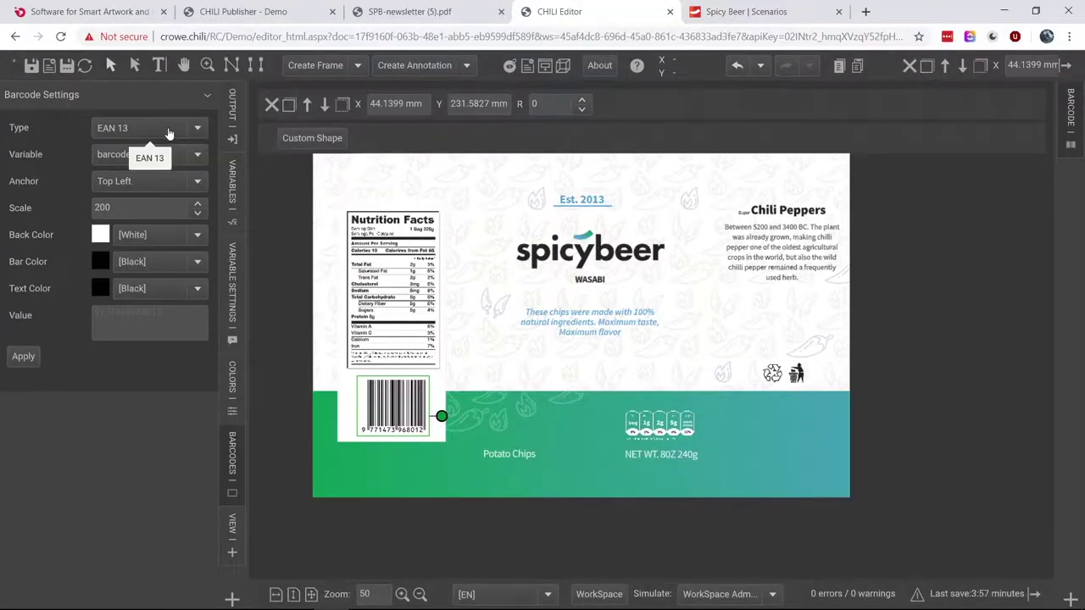
pyautogui.click(169, 132)
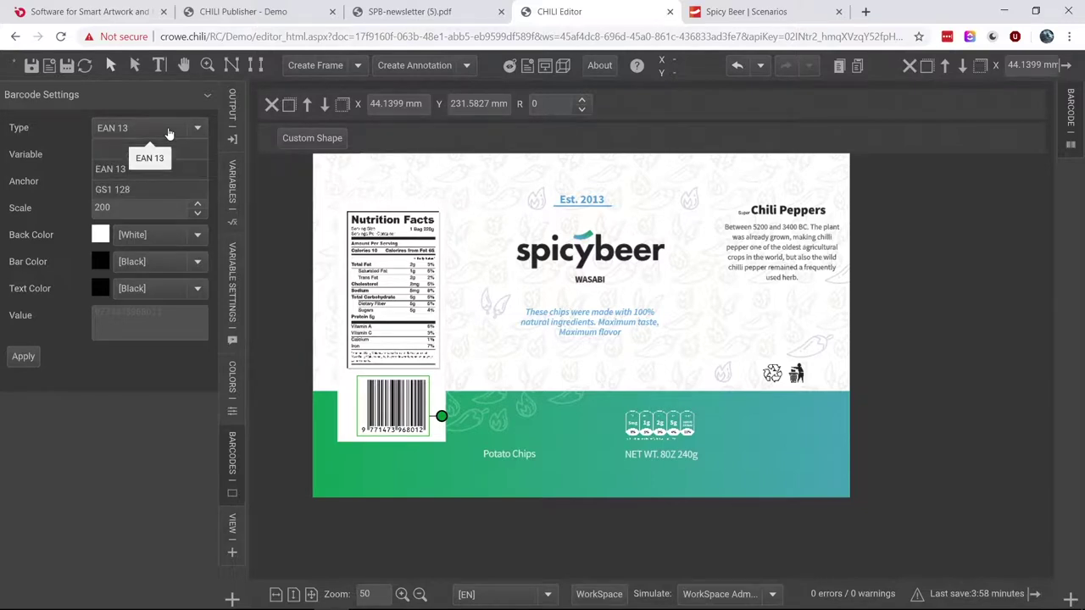
pyautogui.click(161, 190)
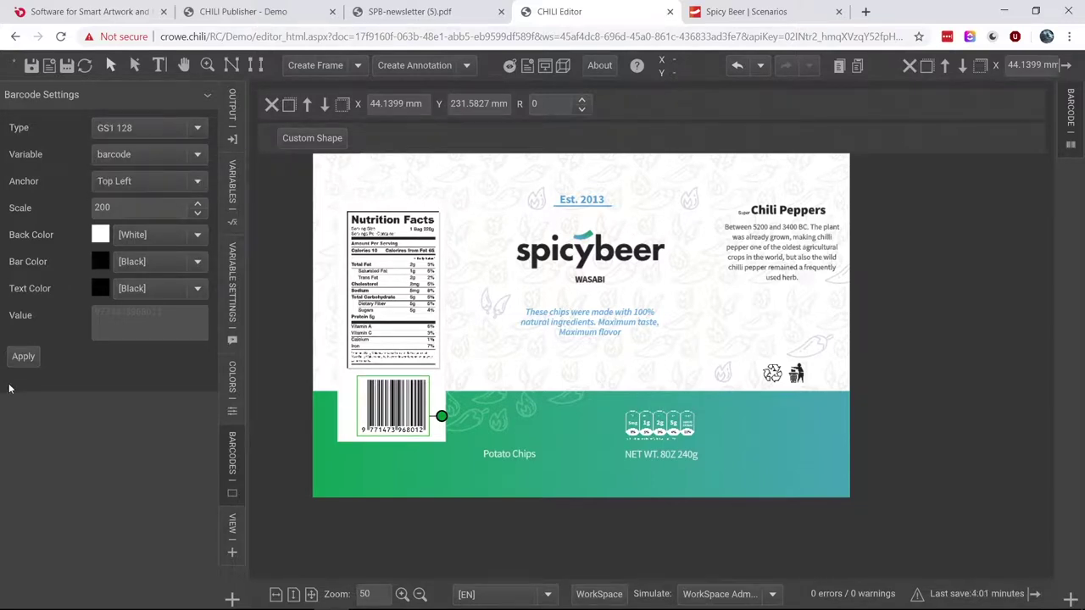
pyautogui.click(26, 357)
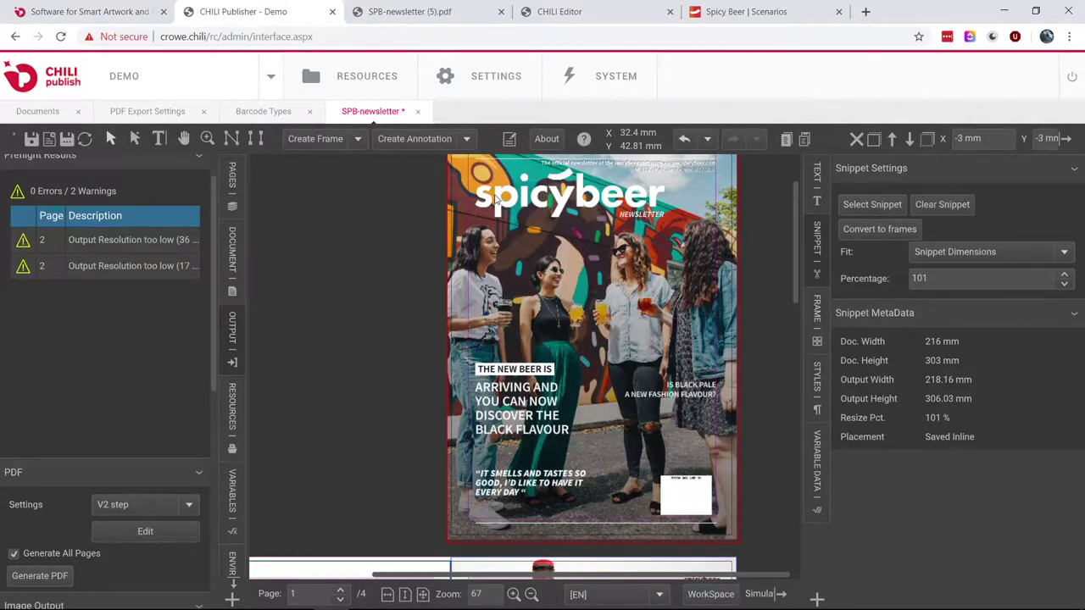
pyautogui.click(595, 14)
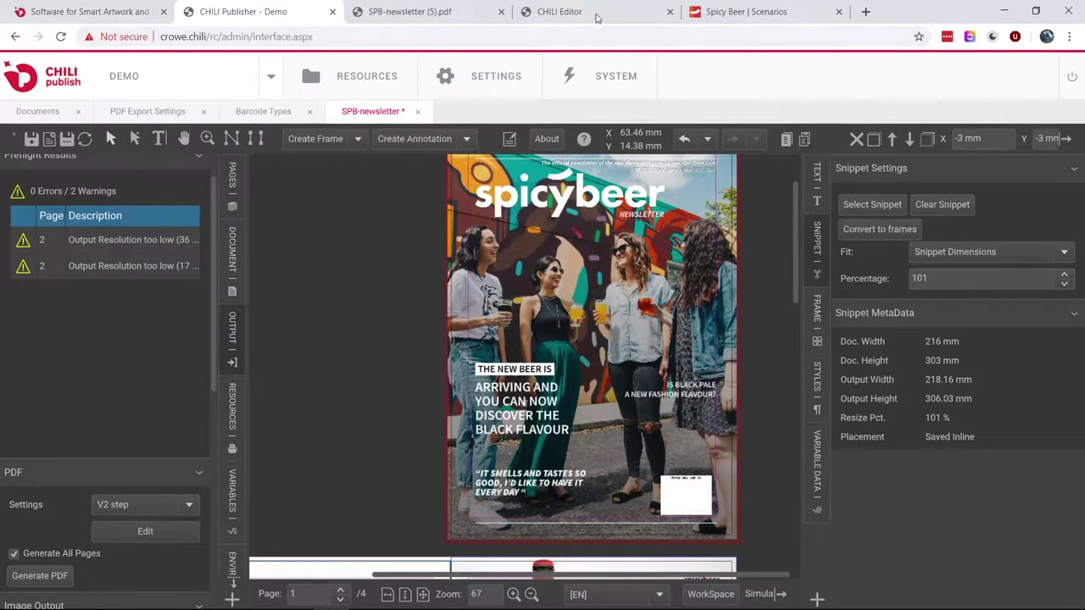